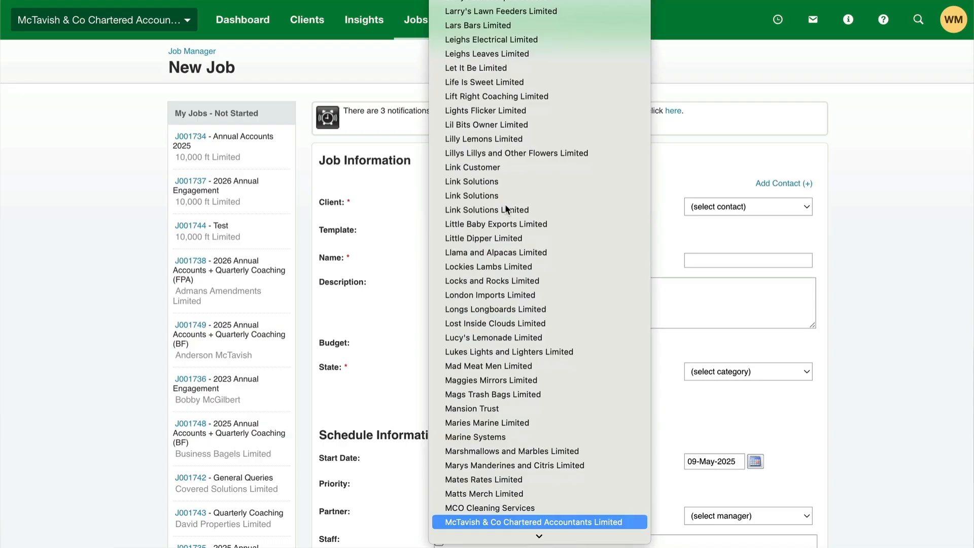
Select McTavish & Co Chartered Accountants Limited as the new job's client and name the job Internal FY-26
key(Escape)
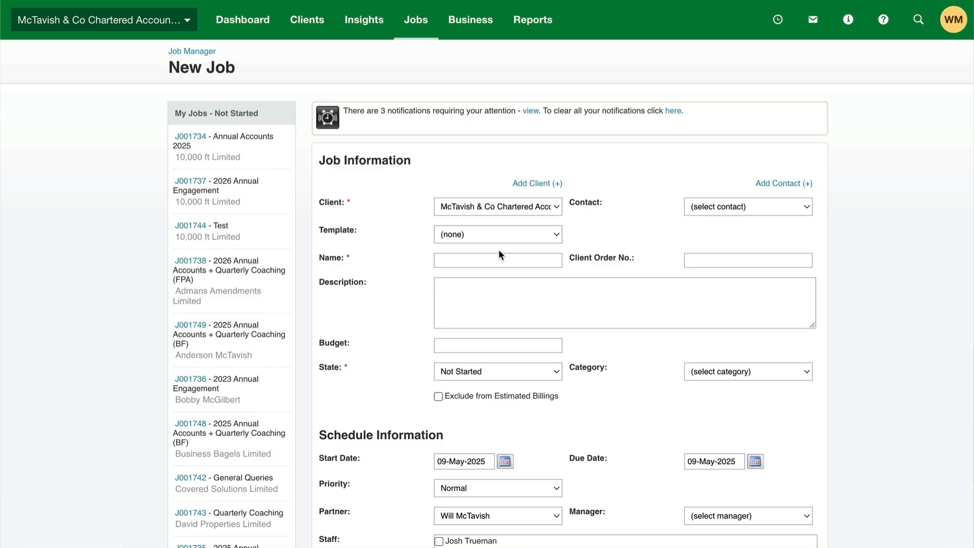
click(486, 260)
text(Internal FY-26)
Set both the state and the category of the new job to Internal
click(502, 373)
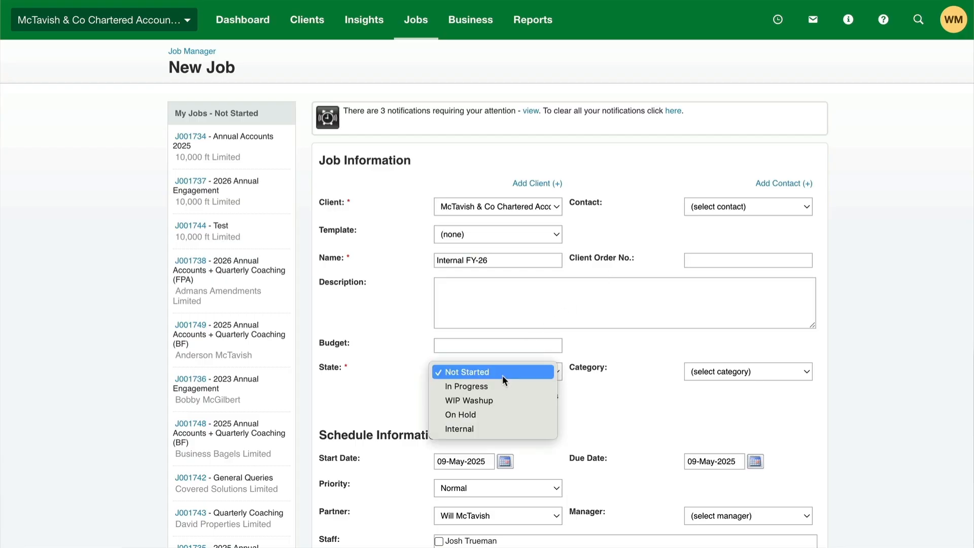
click(477, 428)
click(728, 373)
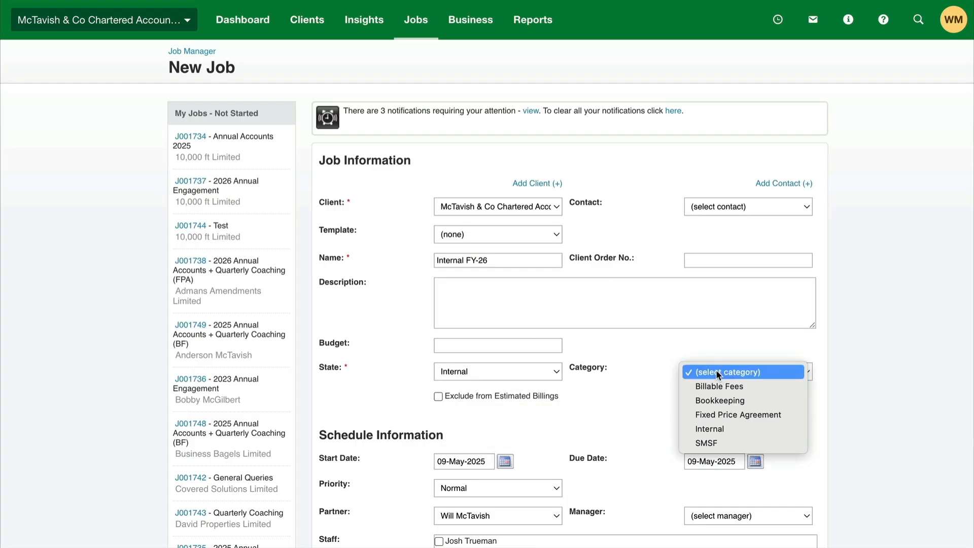
click(764, 429)
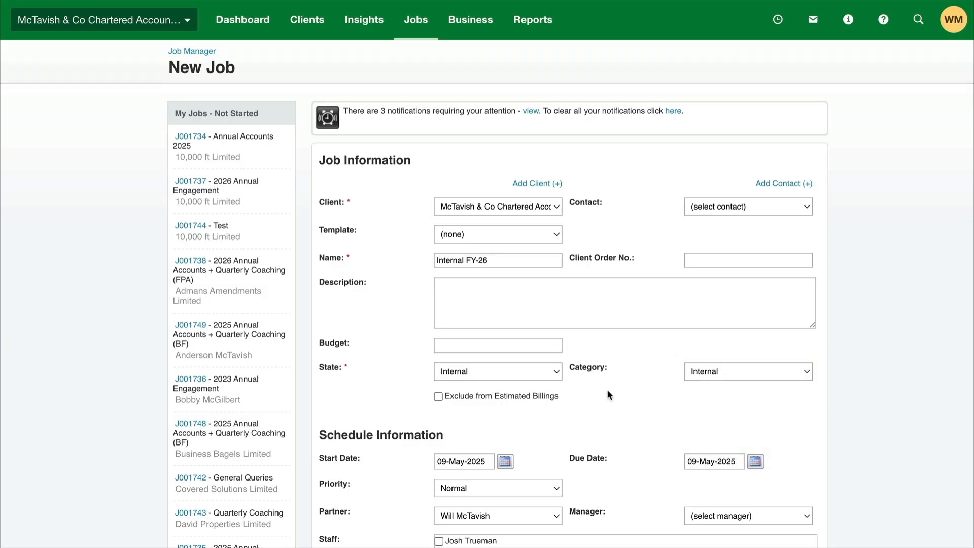
Schedule the job from 01-Apr-2025 to 31-Mar-2026 and assign the first listed manager
click(505, 463)
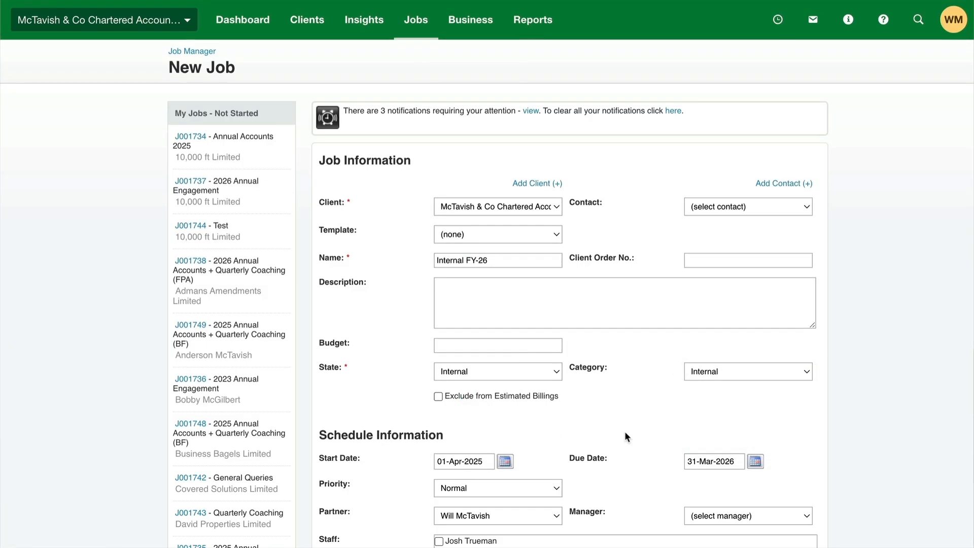
scroll(637, 401, down, 2)
click(731, 438)
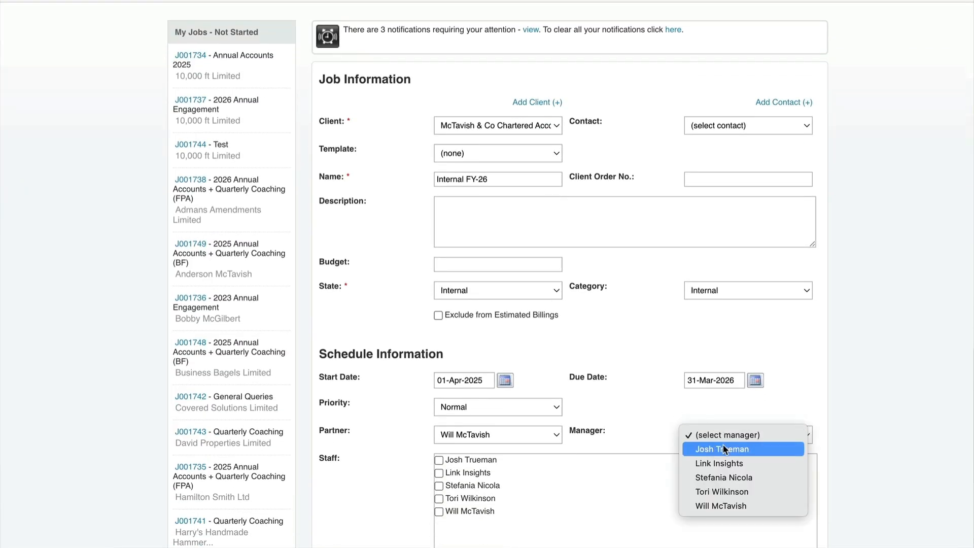
click(722, 447)
Assign all listed staff to the new job and save it
scroll(558, 424, down, 5)
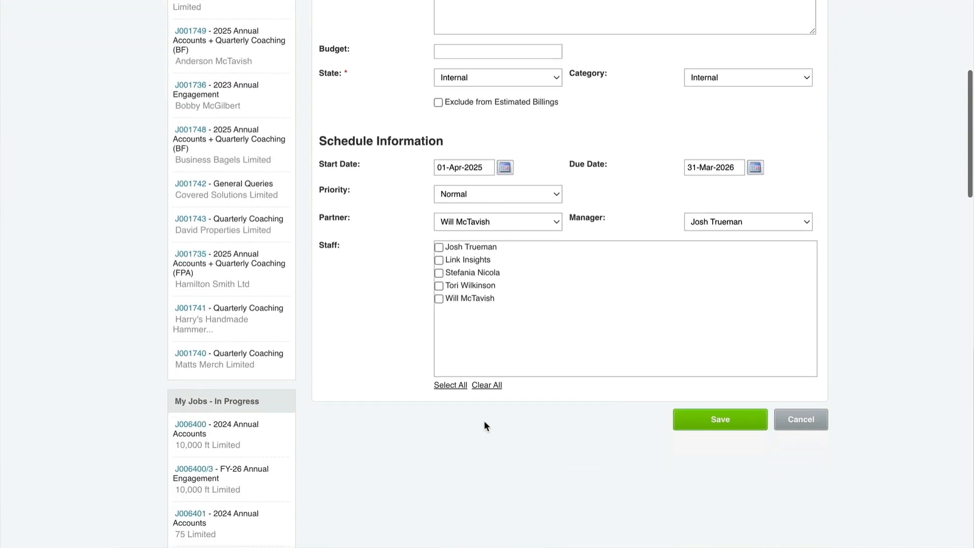
click(451, 385)
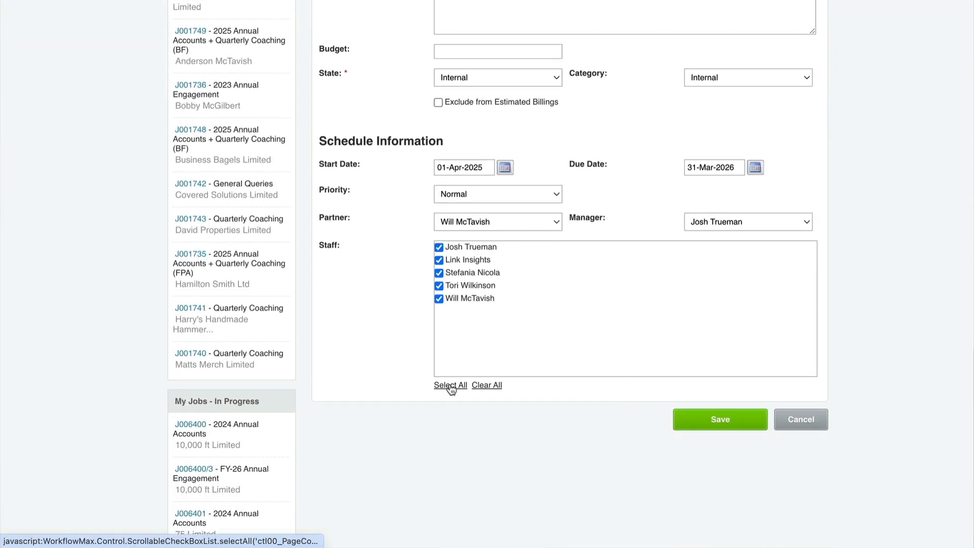
click(721, 421)
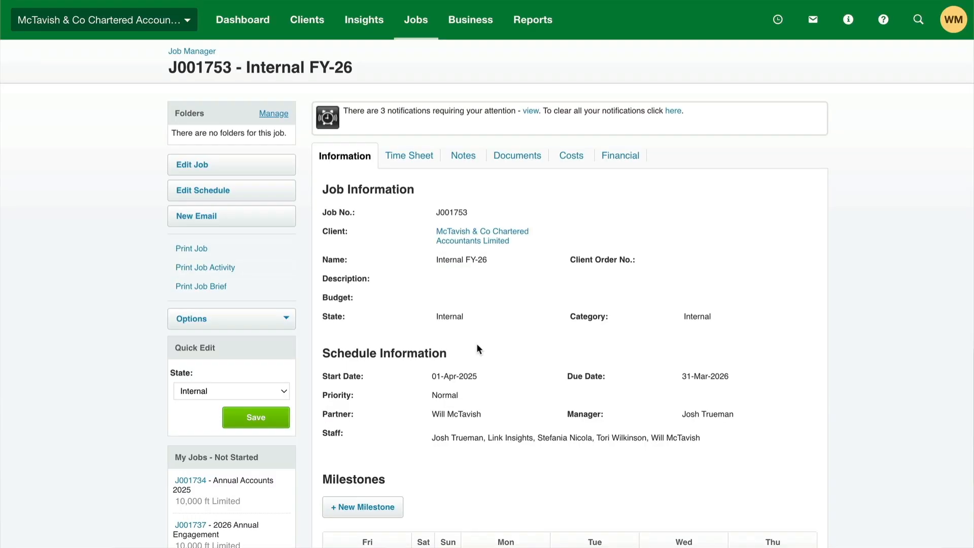
Add a non-billable Admin task labelled General to the Internal FY-26 job
scroll(680, 198, down, 9)
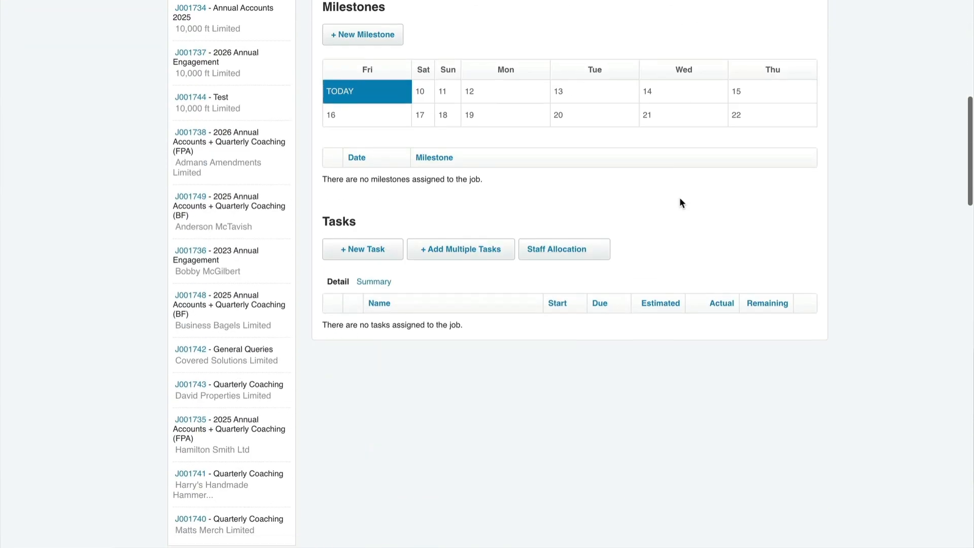
click(371, 254)
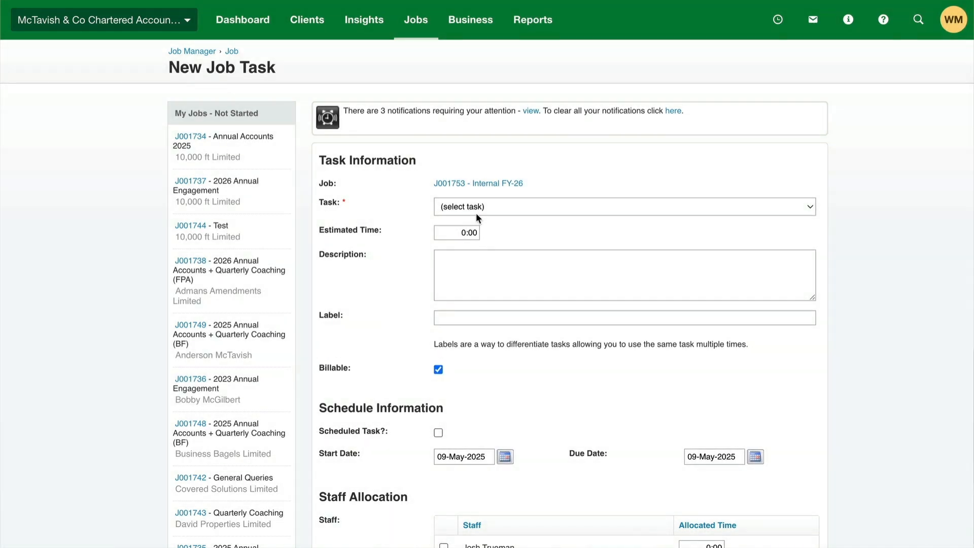
click(479, 209)
click(483, 205)
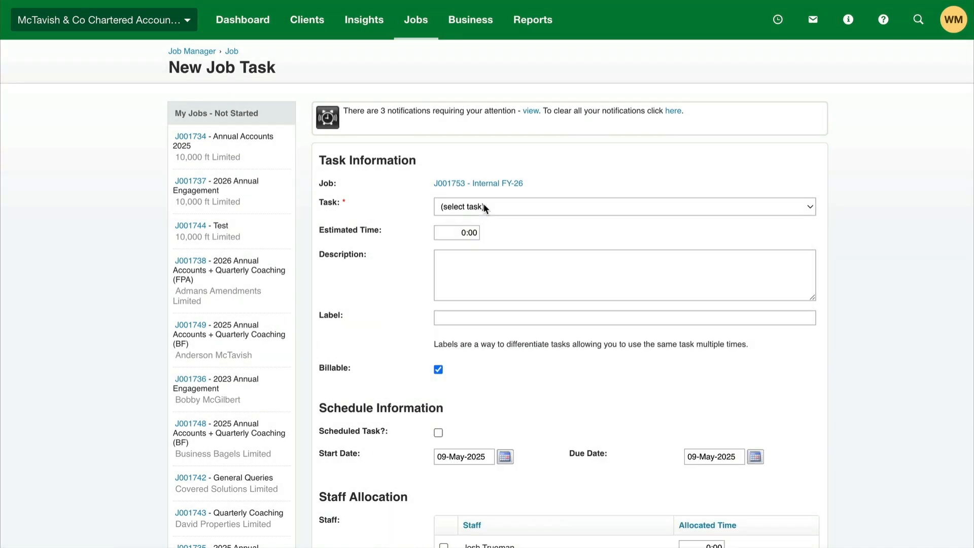
click(447, 319)
text(Ge)
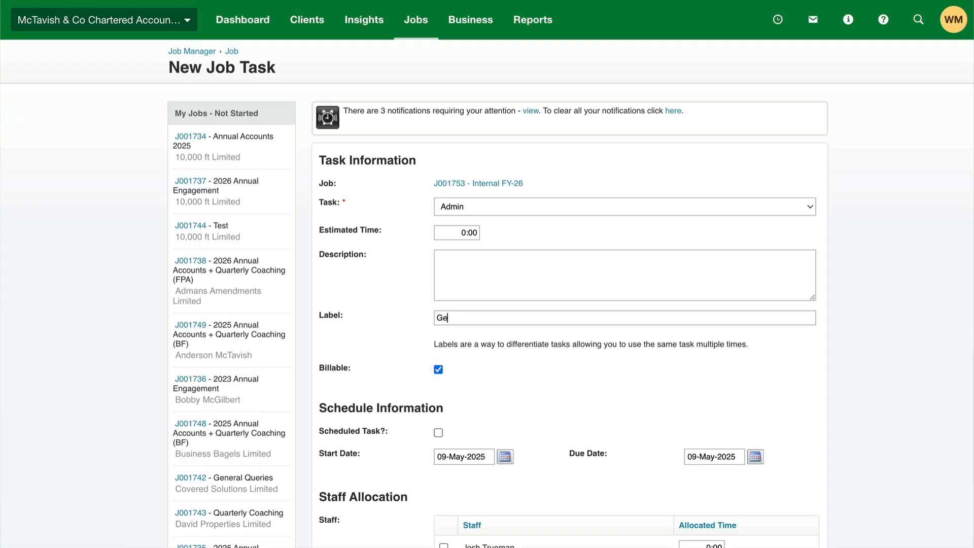
text(neral)
scroll(551, 382, down, 2)
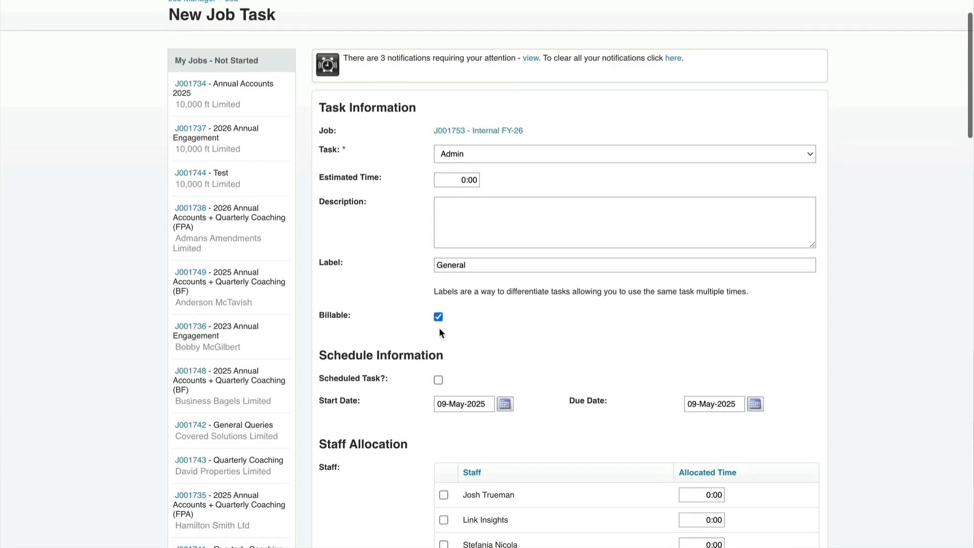
click(437, 316)
scroll(680, 384, down, 5)
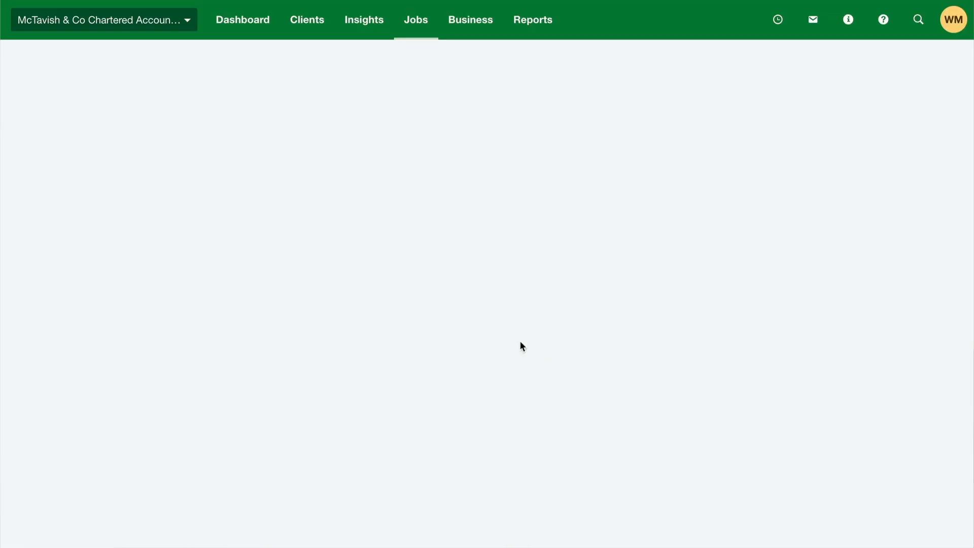
Save the Internal FY-26 job as a job template named Internal FY-XX
scroll(477, 345, down, 8)
scroll(477, 349, down, 2)
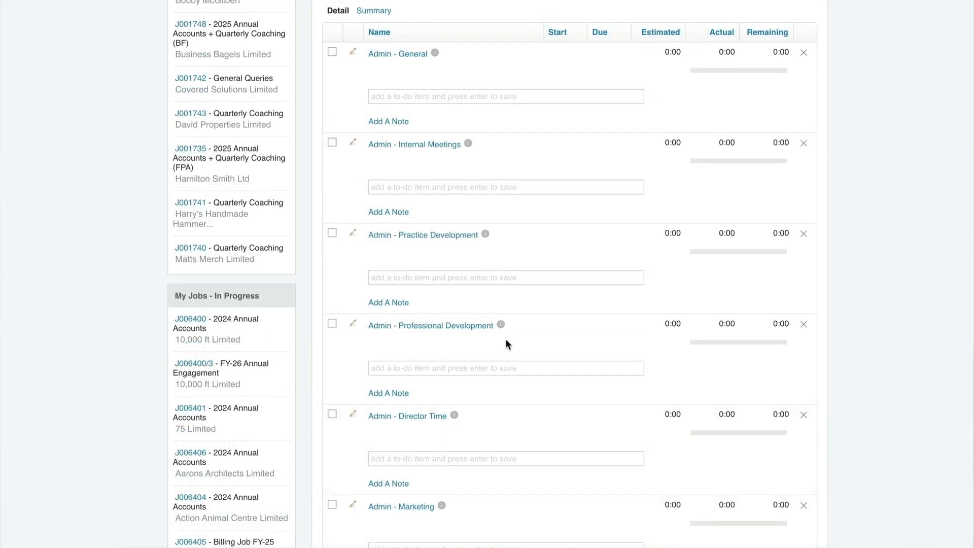
scroll(508, 336, down, 1)
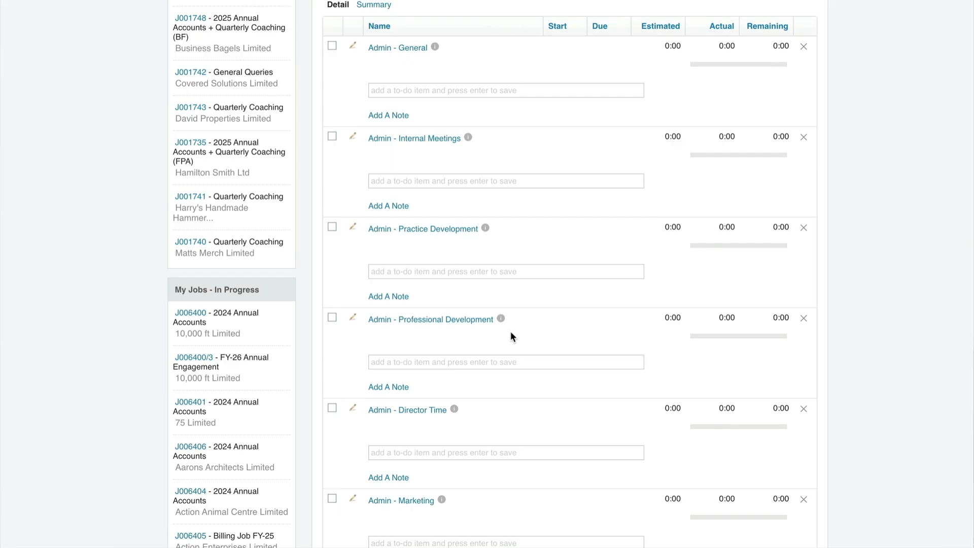
scroll(510, 336, up, 20)
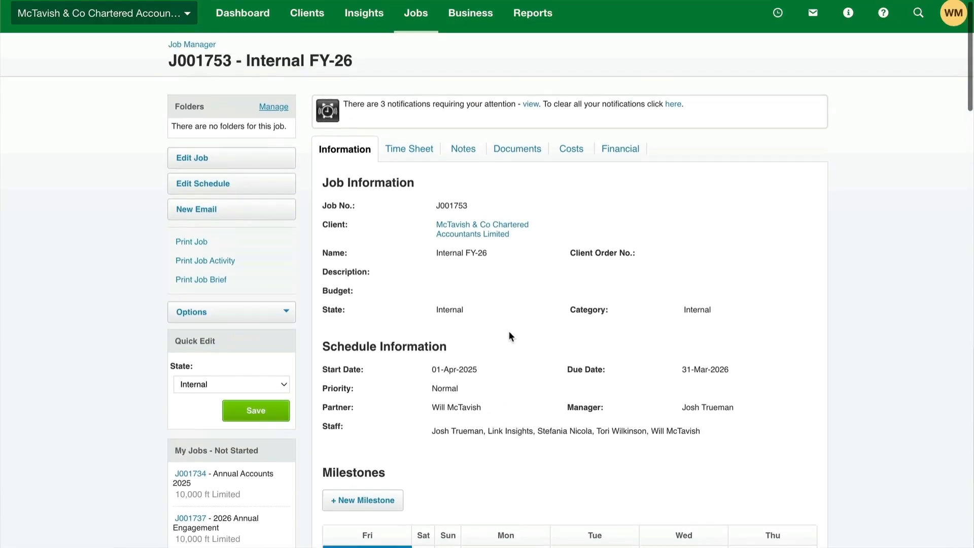
click(252, 311)
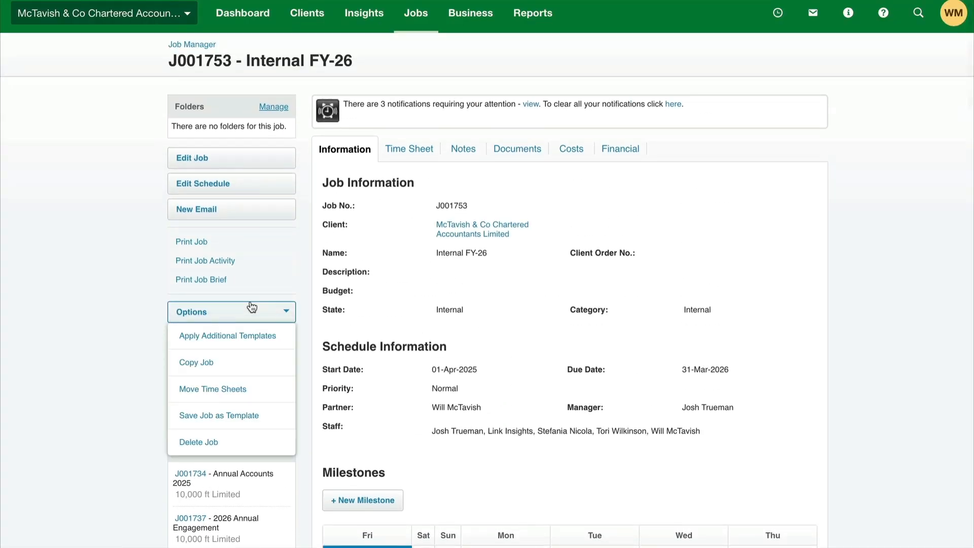
click(219, 415)
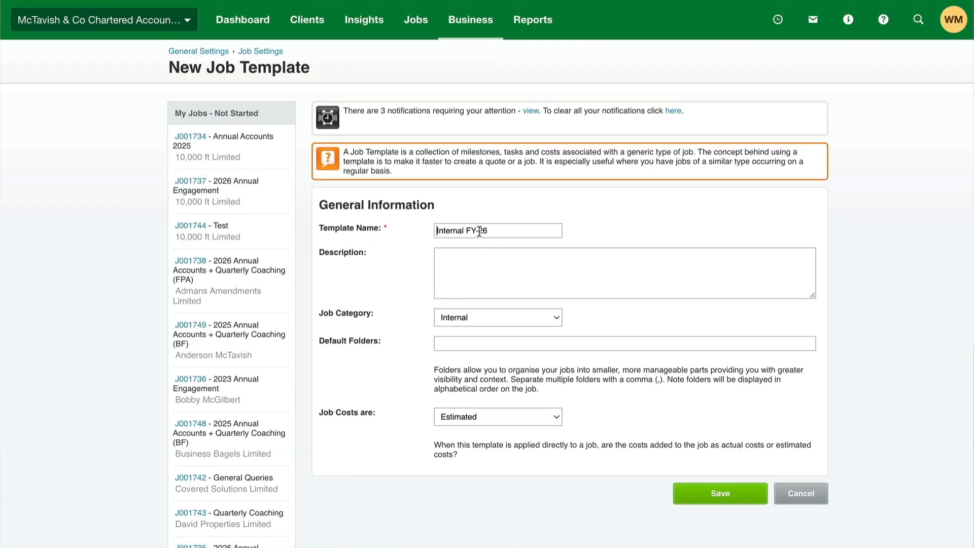
drag(478, 231, 504, 231)
text(XX)
click(716, 494)
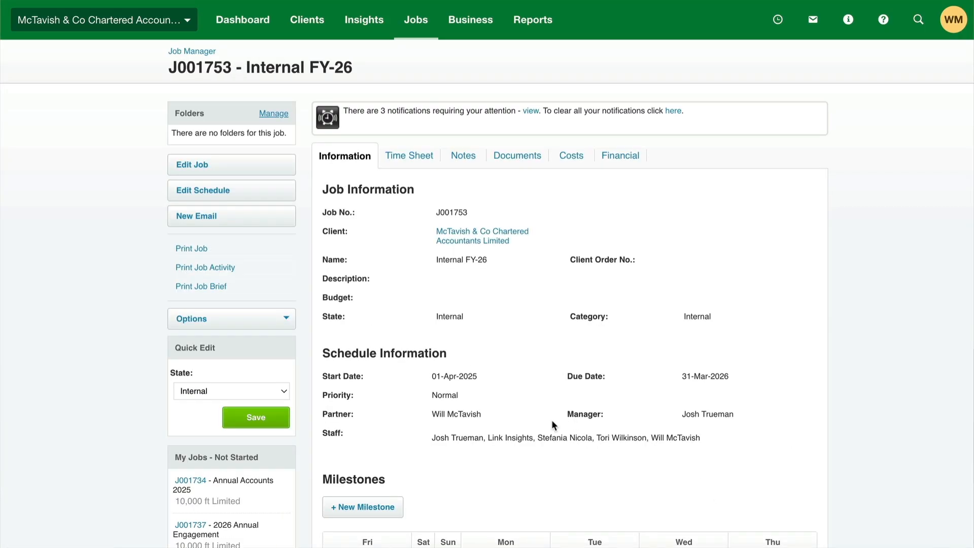
Open the ADMIN Business Administration job from the list of all jobs
mouse_move(415, 20)
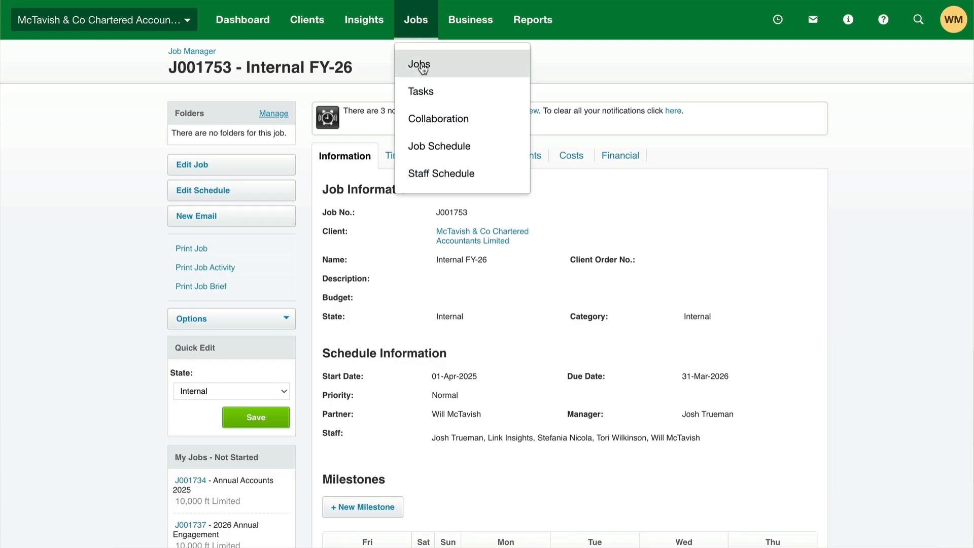
click(421, 62)
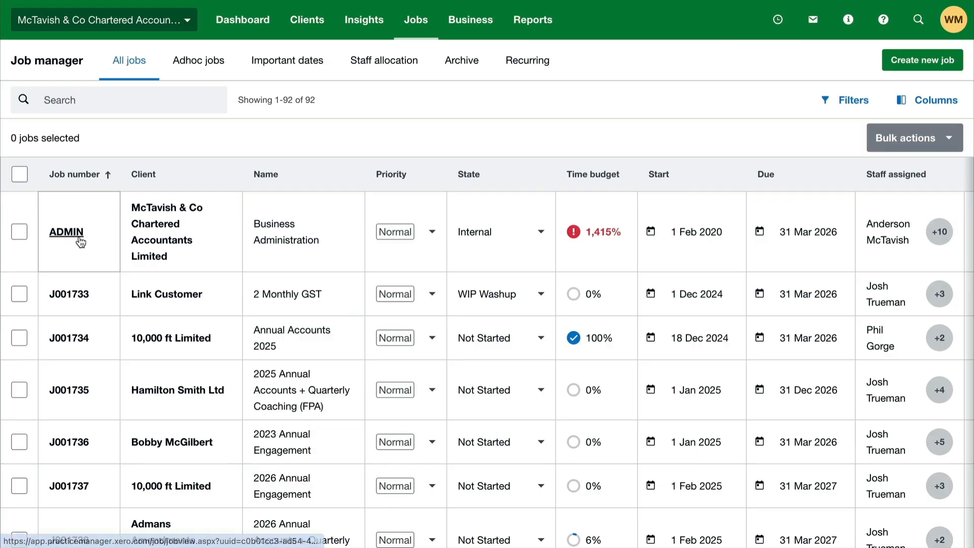
click(80, 241)
Examine the time sheets available to move from the ADMIN job, and return to the job's details
click(232, 320)
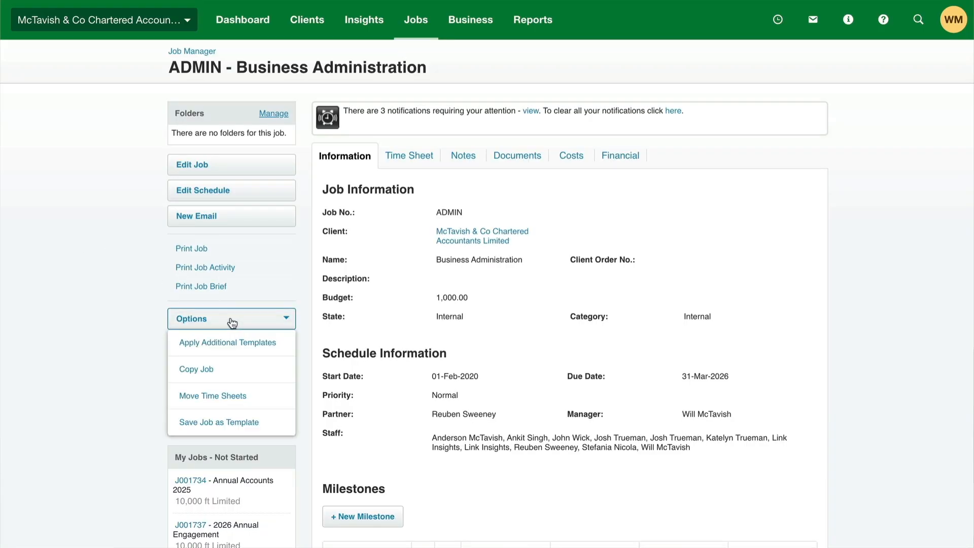
click(230, 397)
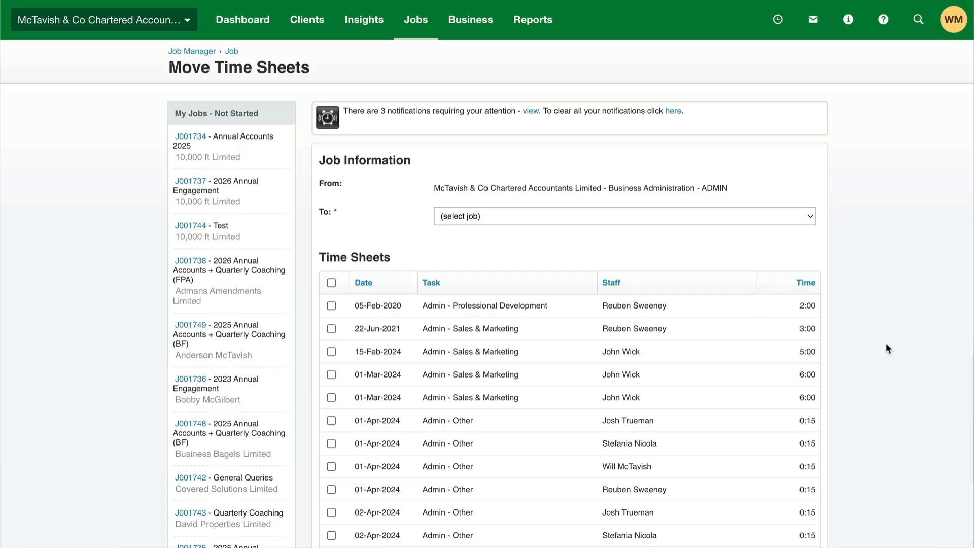
scroll(886, 342, down, 3)
scroll(885, 348, down, 1)
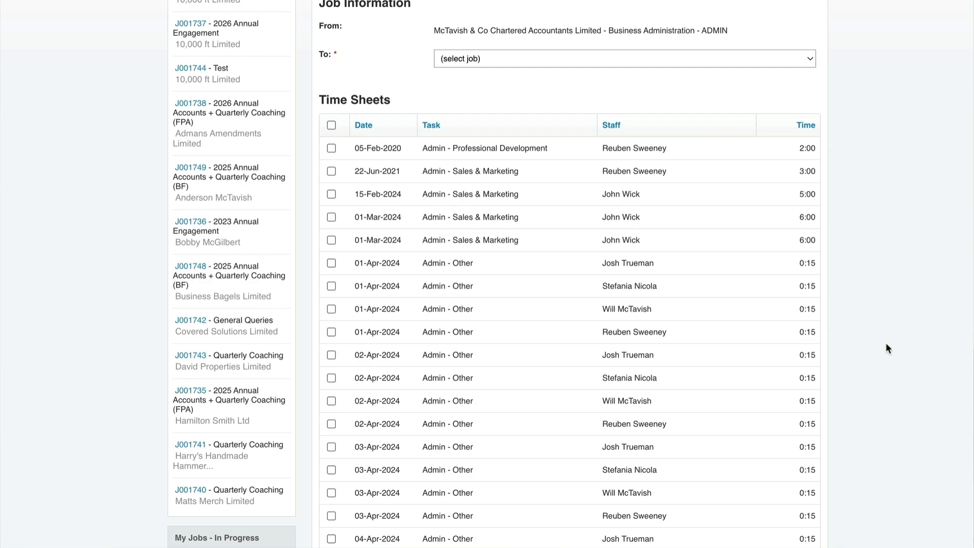
scroll(885, 347, up, 5)
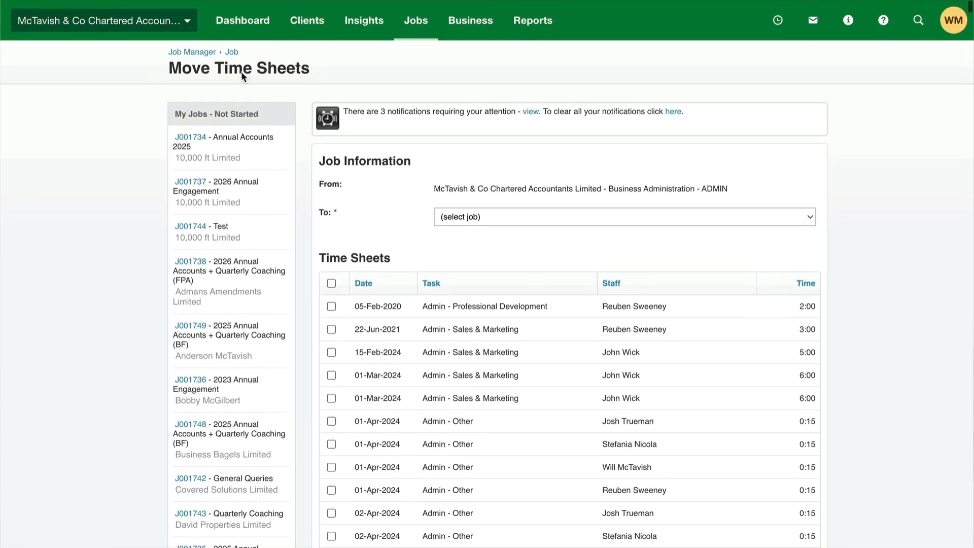
click(232, 52)
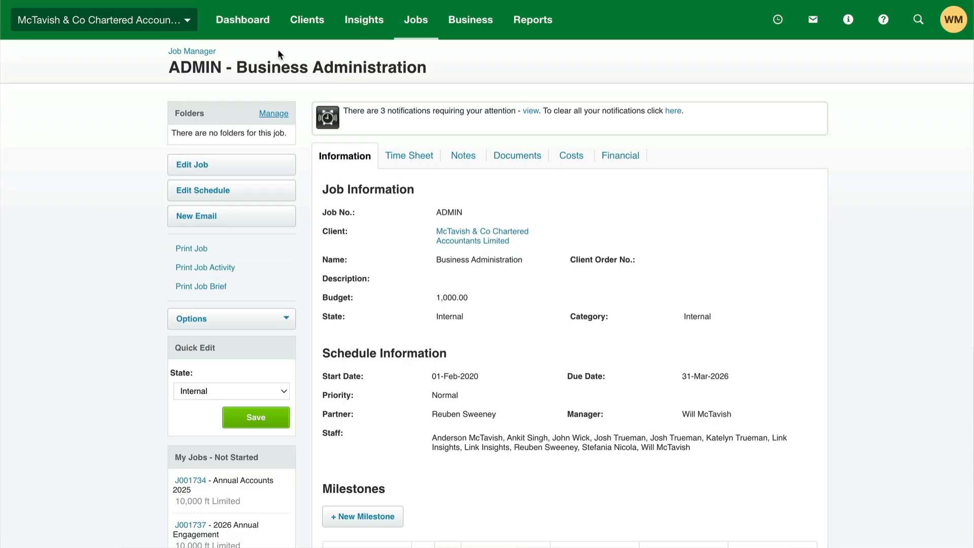
Request removal of the ADMIN job from the invoice list, decline the write-off of unbilled WIP entries, and return to the job information
click(611, 156)
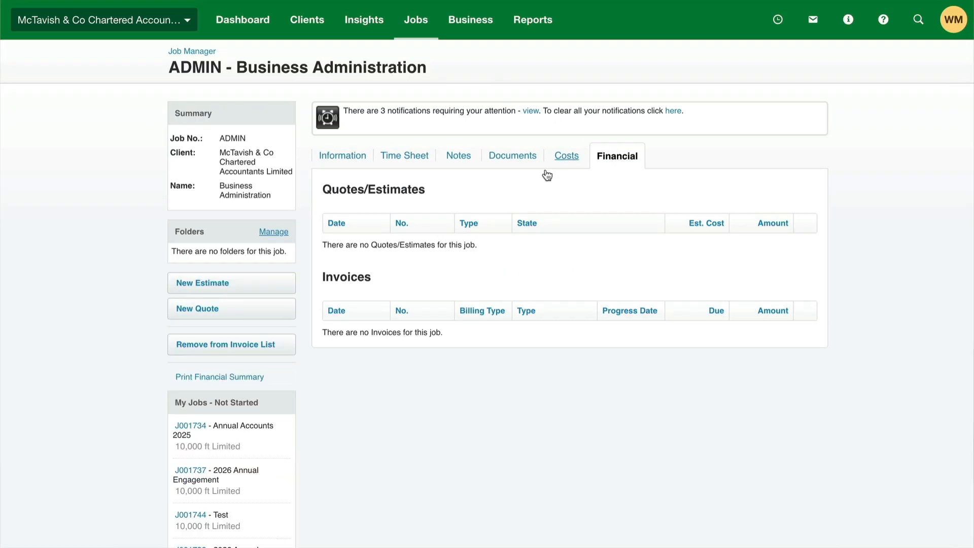
click(234, 344)
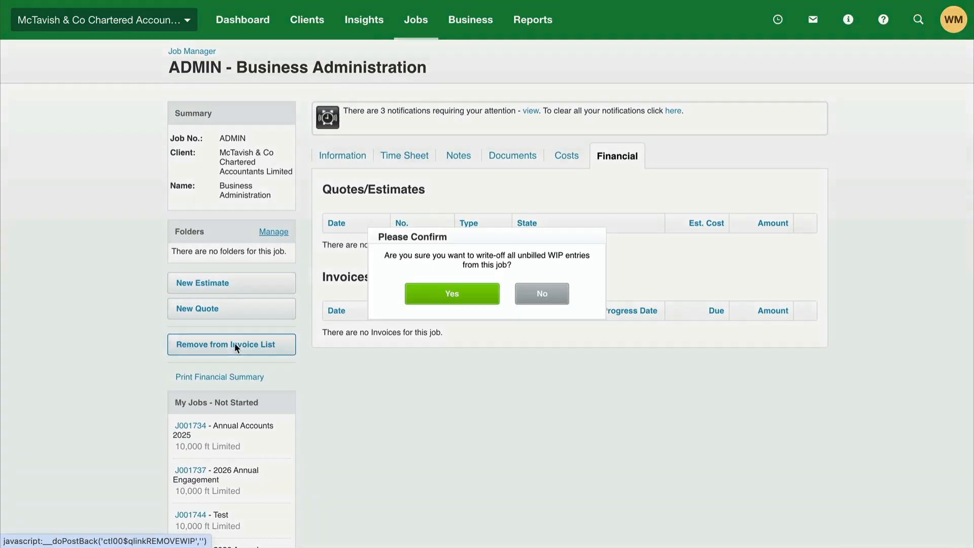
click(537, 289)
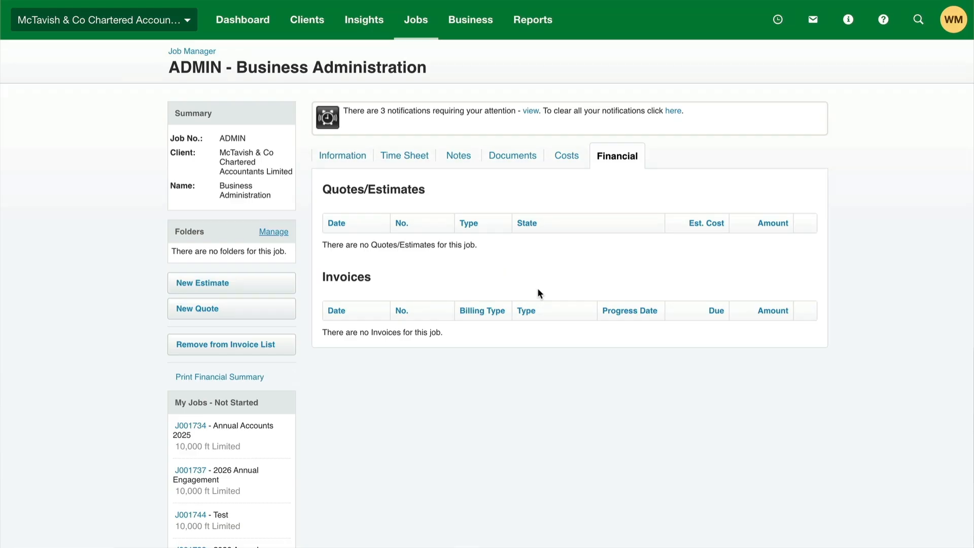
click(341, 161)
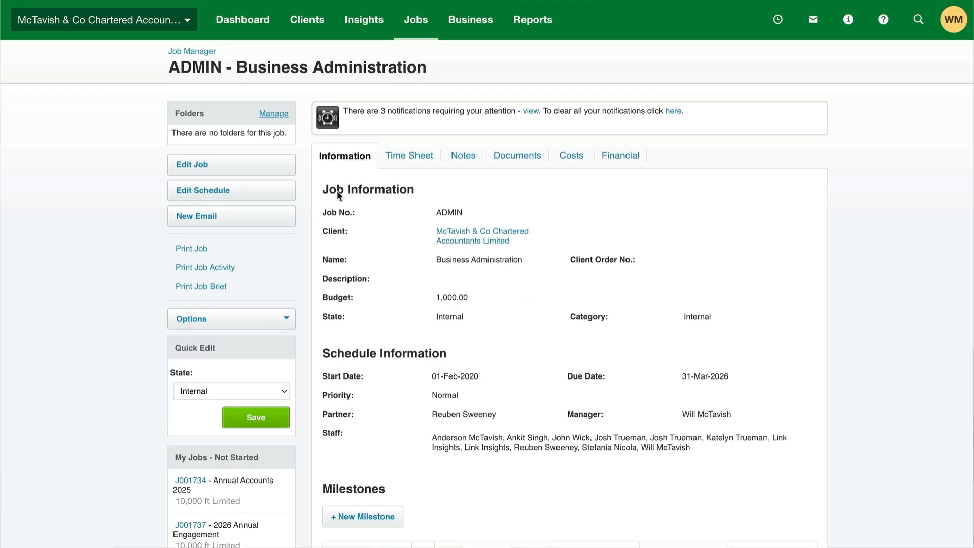
Select all time sheets on the ADMIN job for moving, choose Internal FY-26 as the destination job, and continue to the task mapping
click(279, 317)
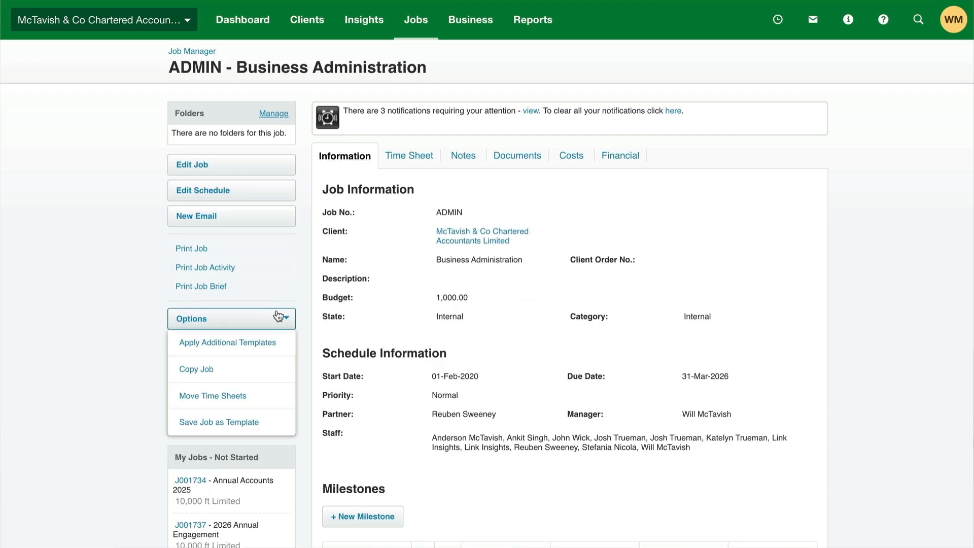
click(231, 398)
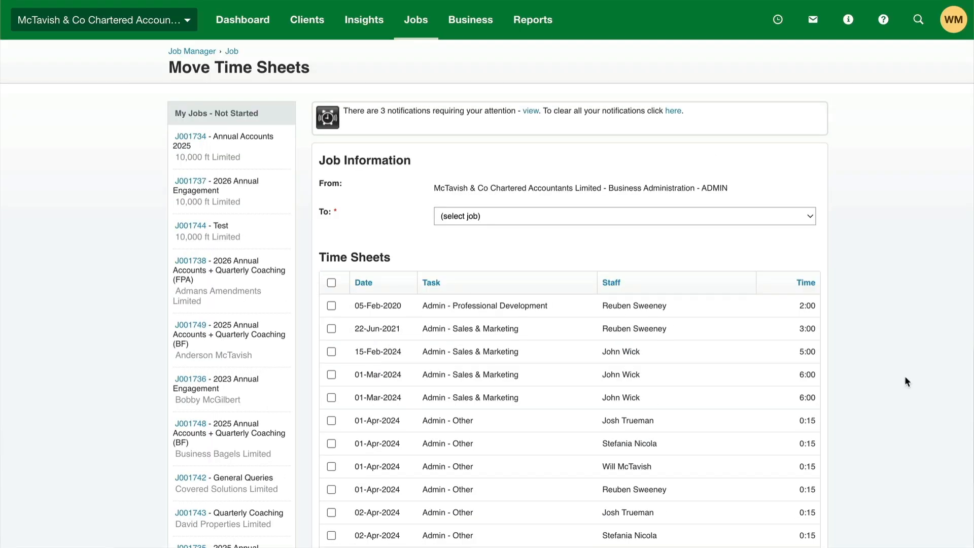
click(332, 283)
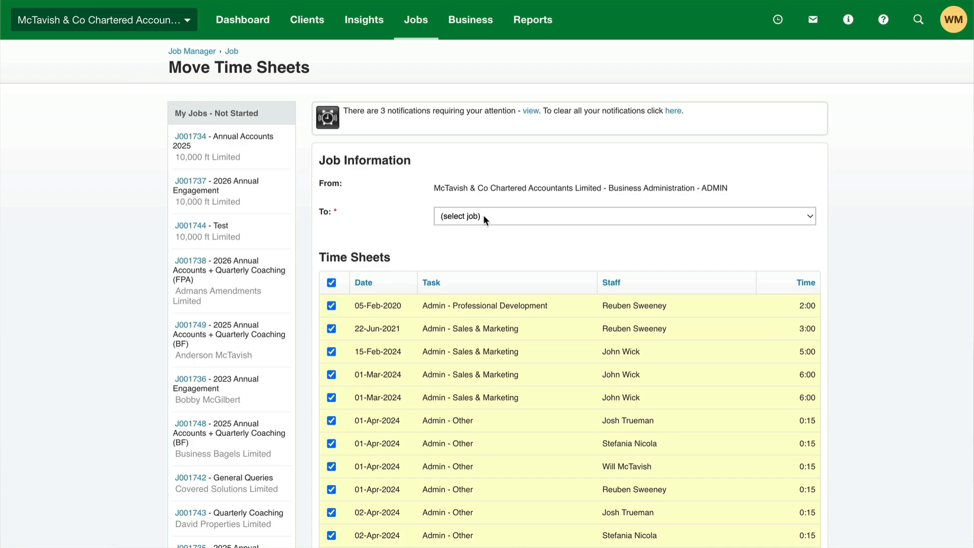
click(483, 215)
text(mc)
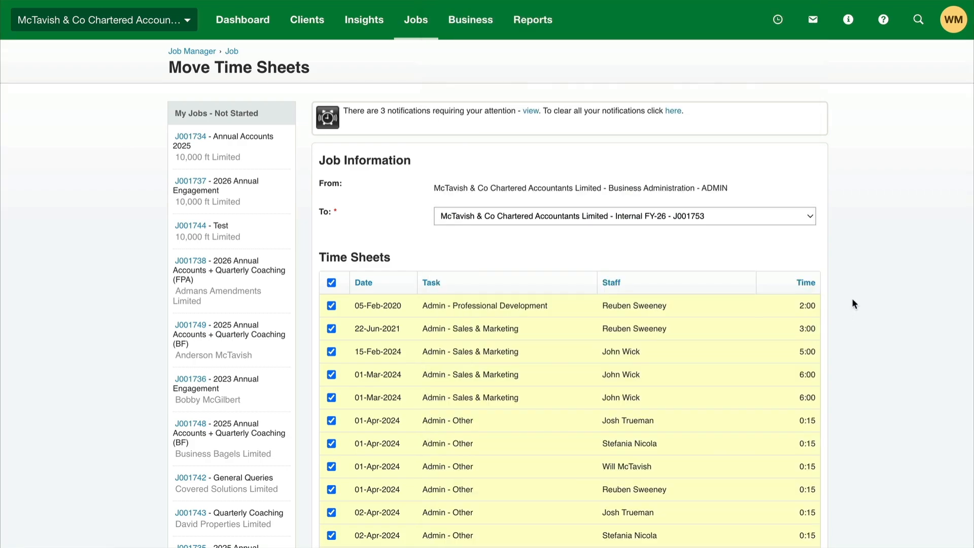
scroll(866, 283, down, 1)
scroll(865, 283, down, 20)
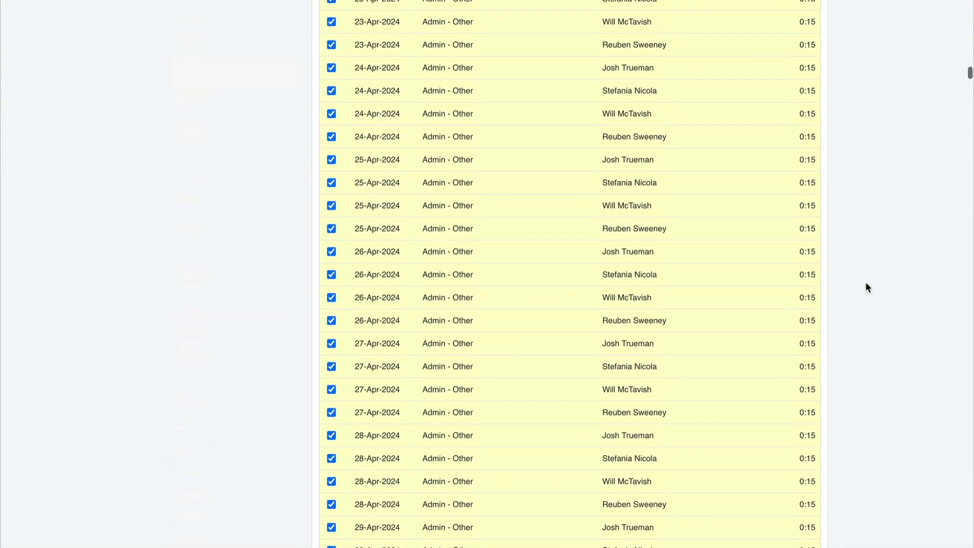
scroll(866, 283, down, 20)
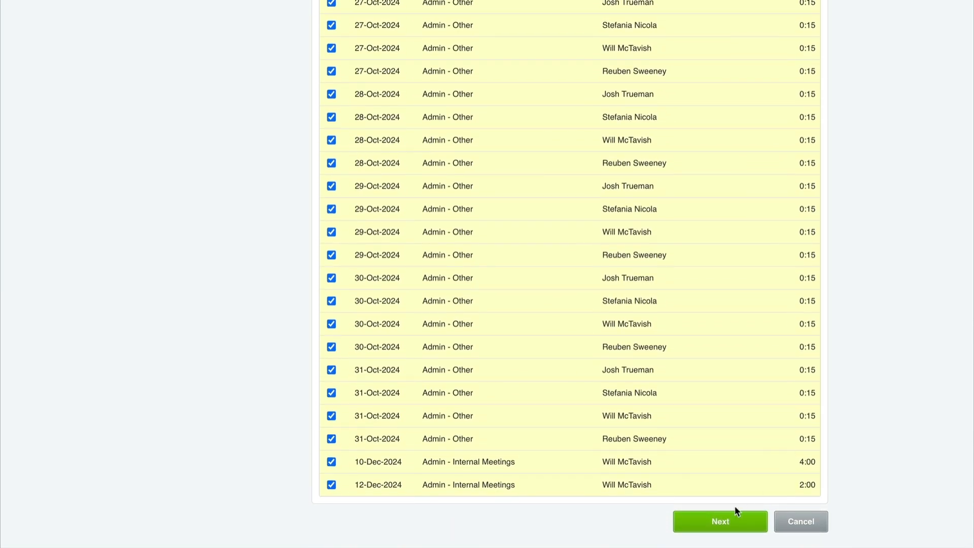
click(717, 522)
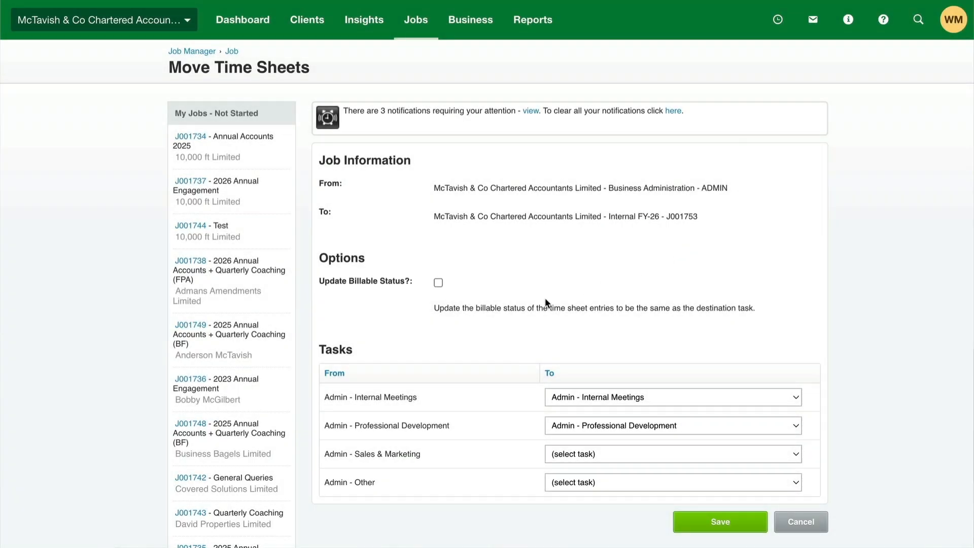
Enable updating the billable status, map Admin - Sales & Marketing to Admin - Marketing and Admin - Other to Admin - General, and save the move
click(437, 283)
click(575, 454)
scroll(574, 452, down, 1)
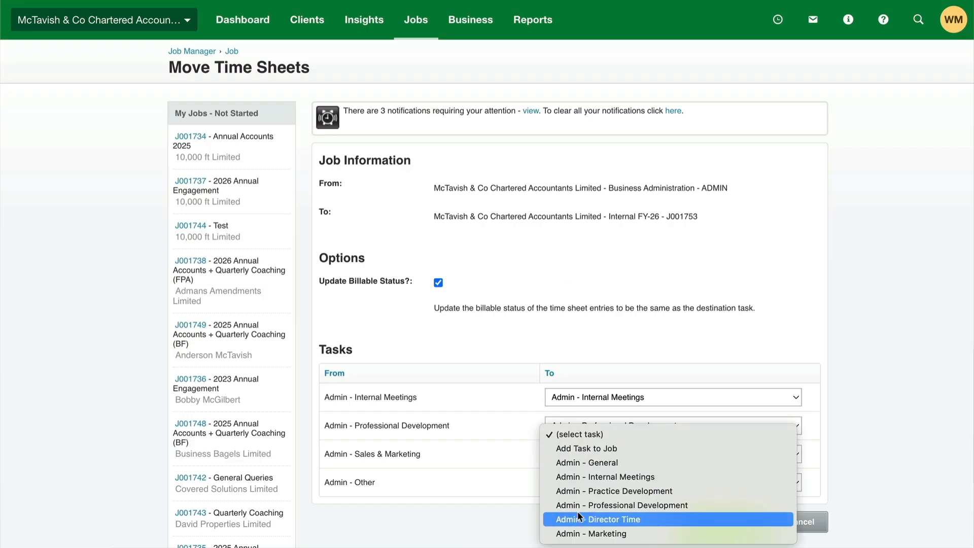
click(582, 533)
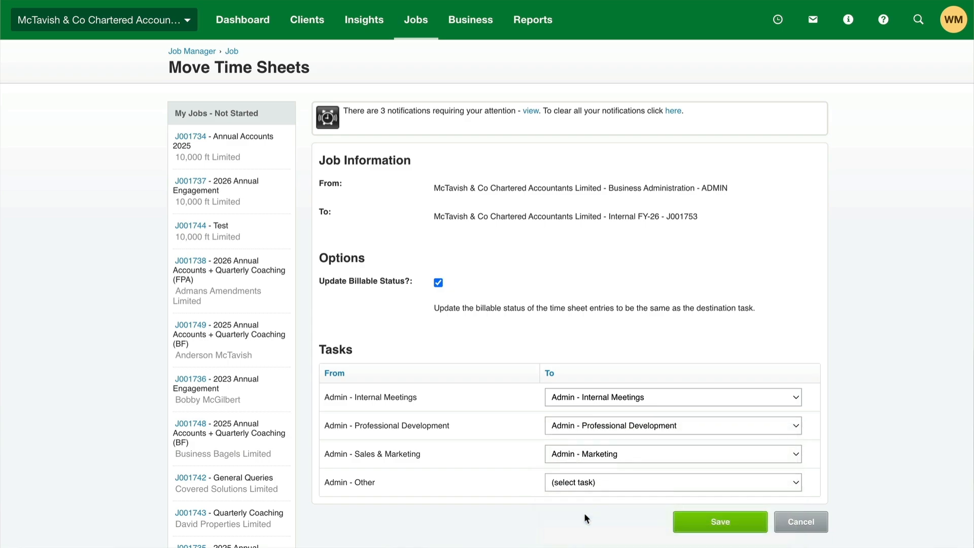
click(603, 481)
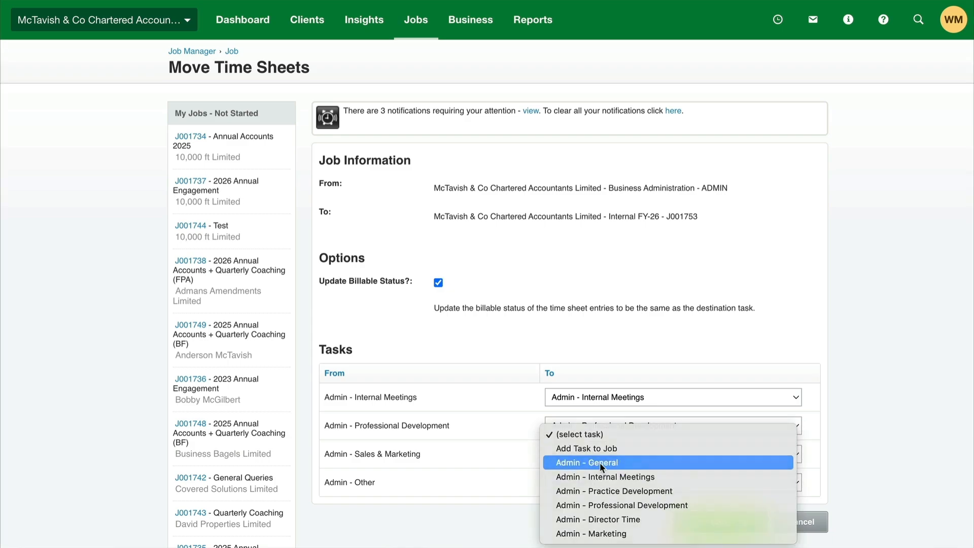
click(599, 461)
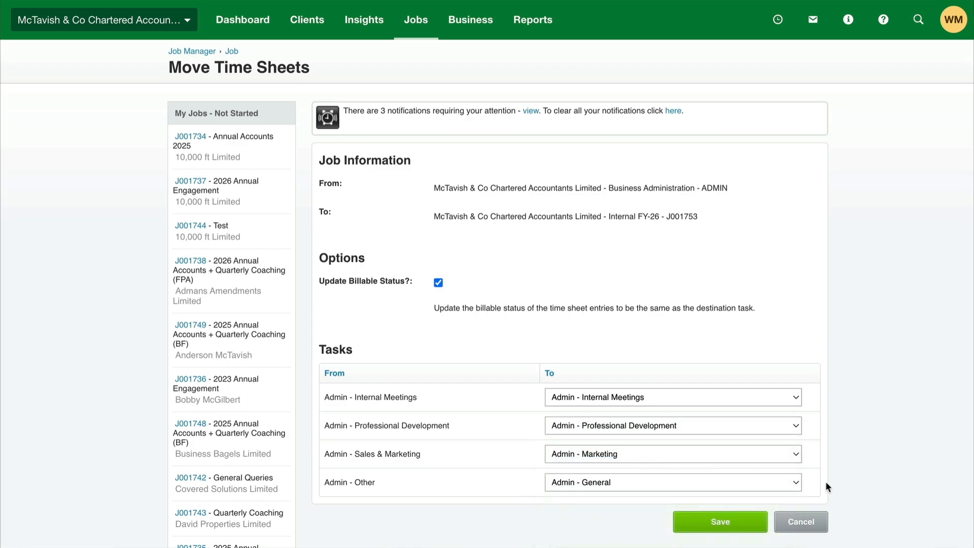
click(720, 521)
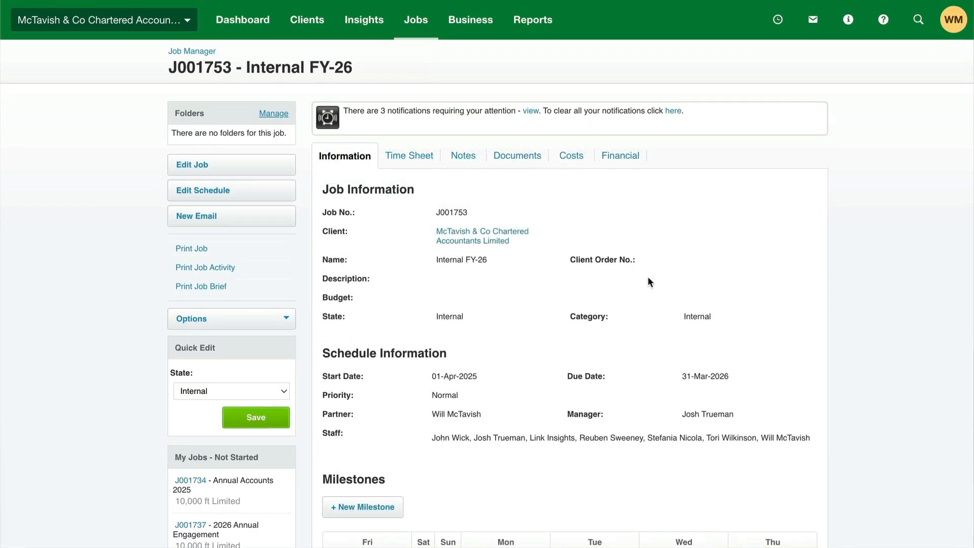
Check the ADMIN job's time sheet entries, return to its job information, and choose Cancelled as the job's state
scroll(647, 281, down, 10)
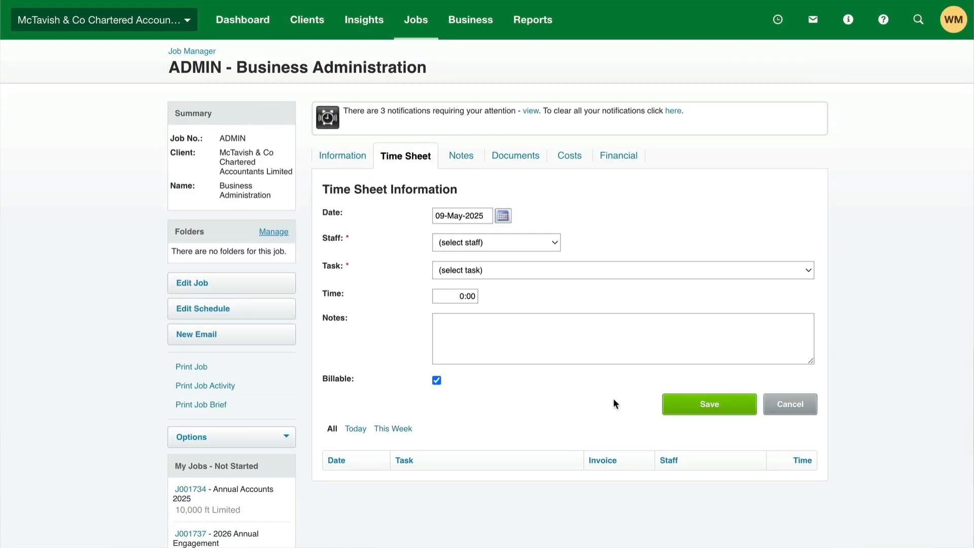
scroll(614, 404, down, 3)
scroll(614, 403, up, 2)
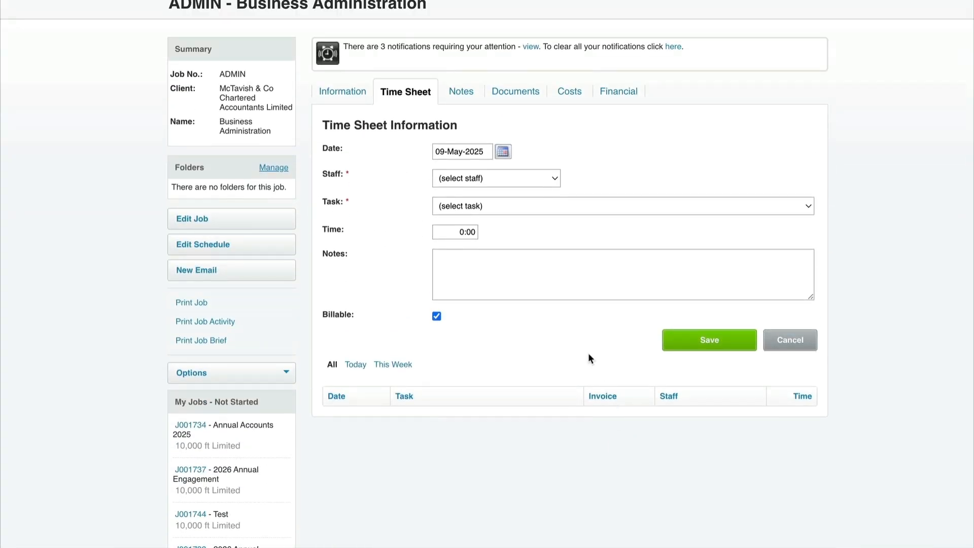
click(333, 90)
click(261, 390)
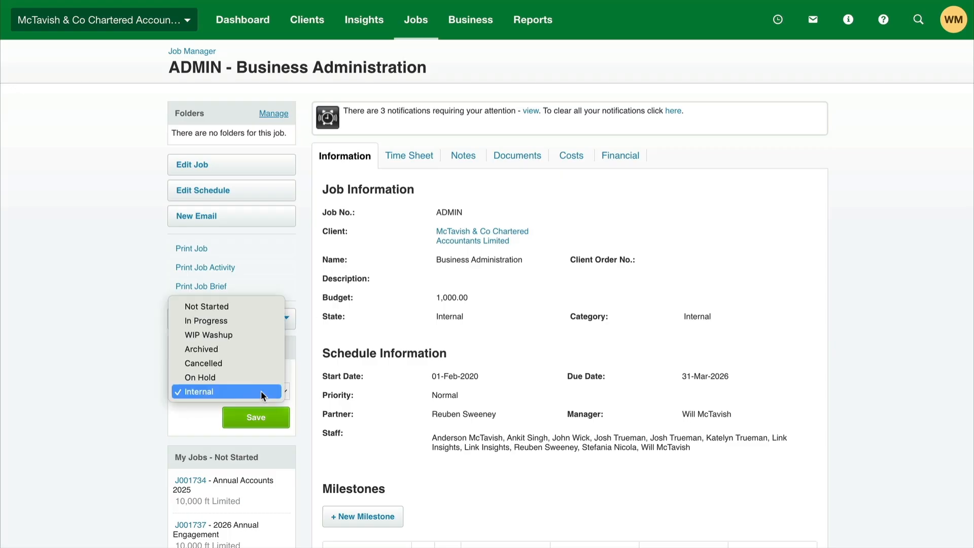
click(240, 365)
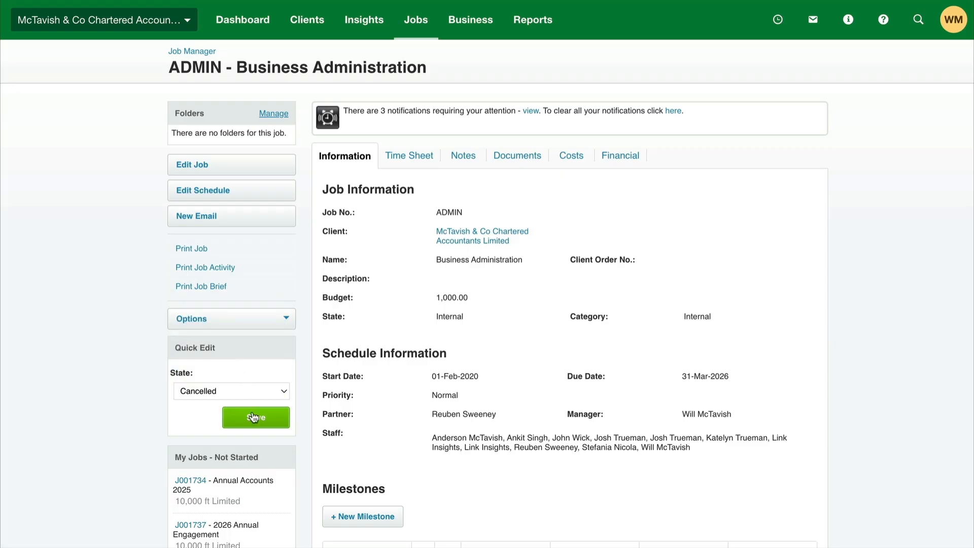